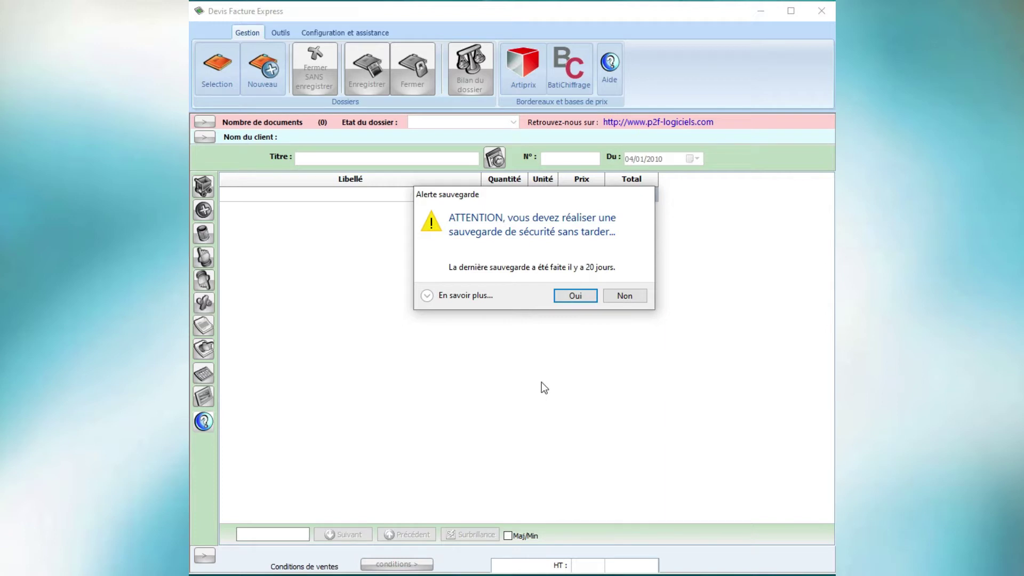
# Accept the security backup reminder and set the Sauvegardes folder on Data1 (E:) as the backup location.
pyautogui.click(576, 296)
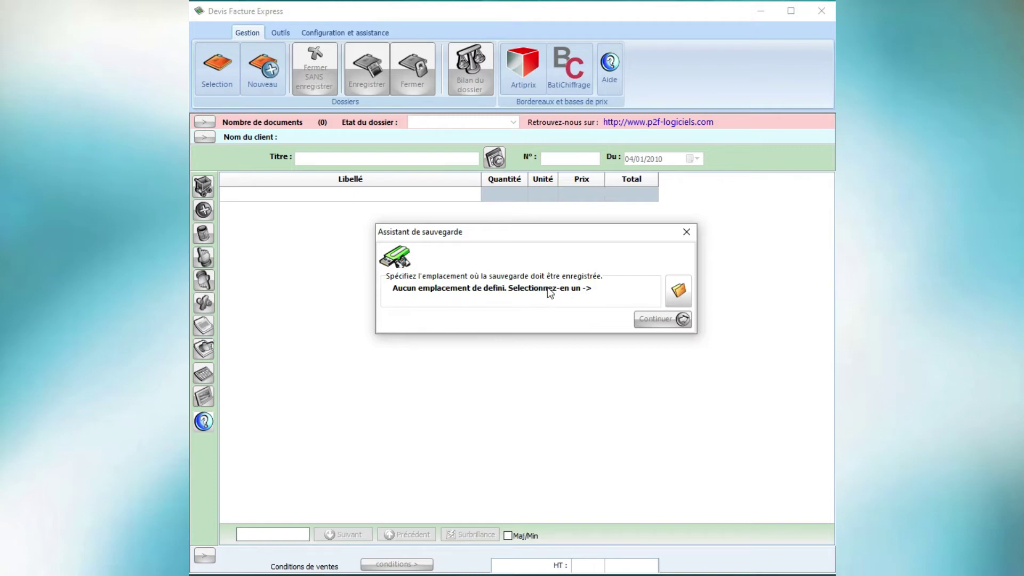
pyautogui.click(683, 294)
pyautogui.click(681, 293)
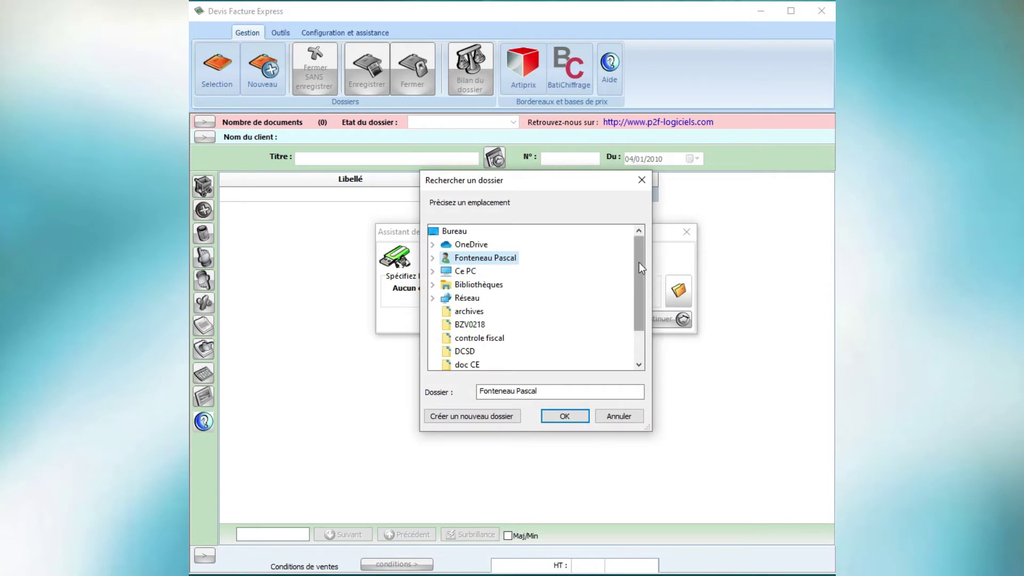
pyautogui.click(432, 271)
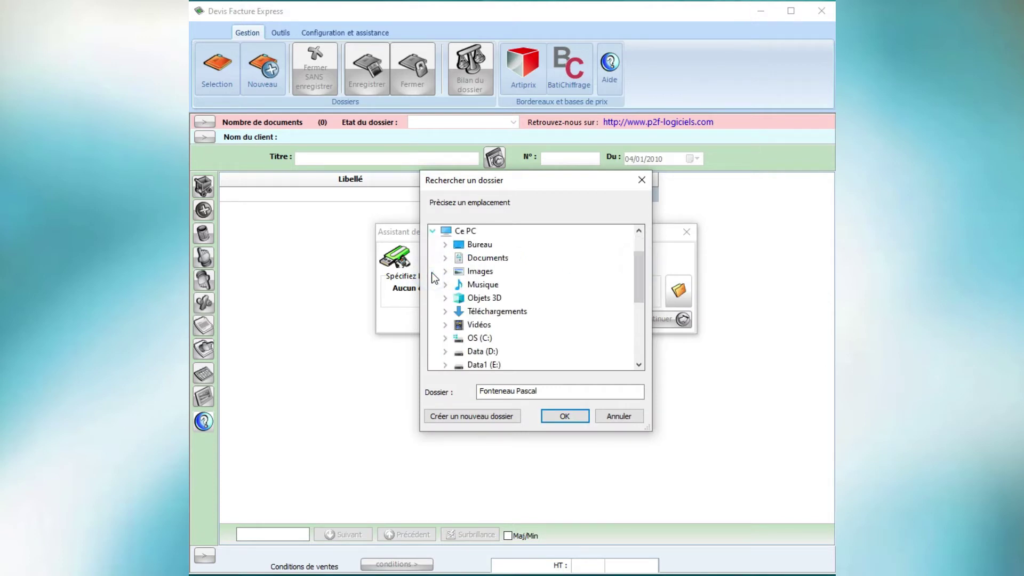
pyautogui.click(482, 365)
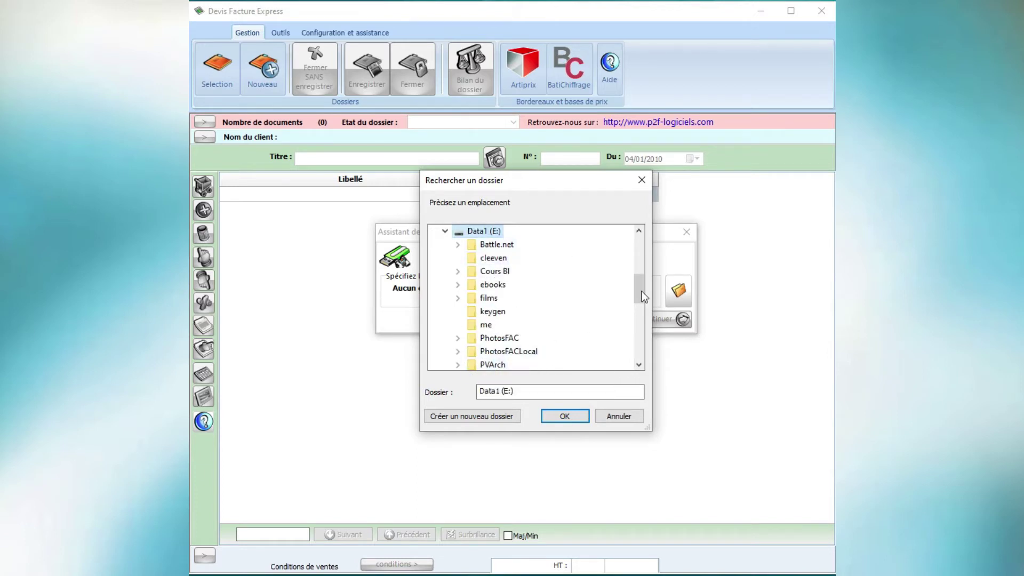
pyautogui.moveTo(641, 291); pyautogui.dragTo(636, 312)
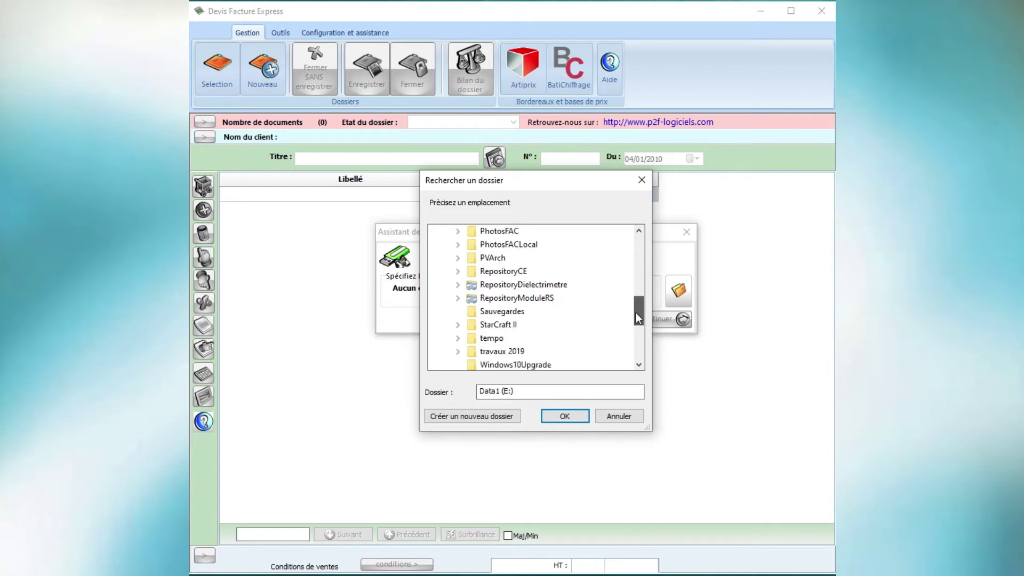
pyautogui.click(506, 315)
pyautogui.click(555, 414)
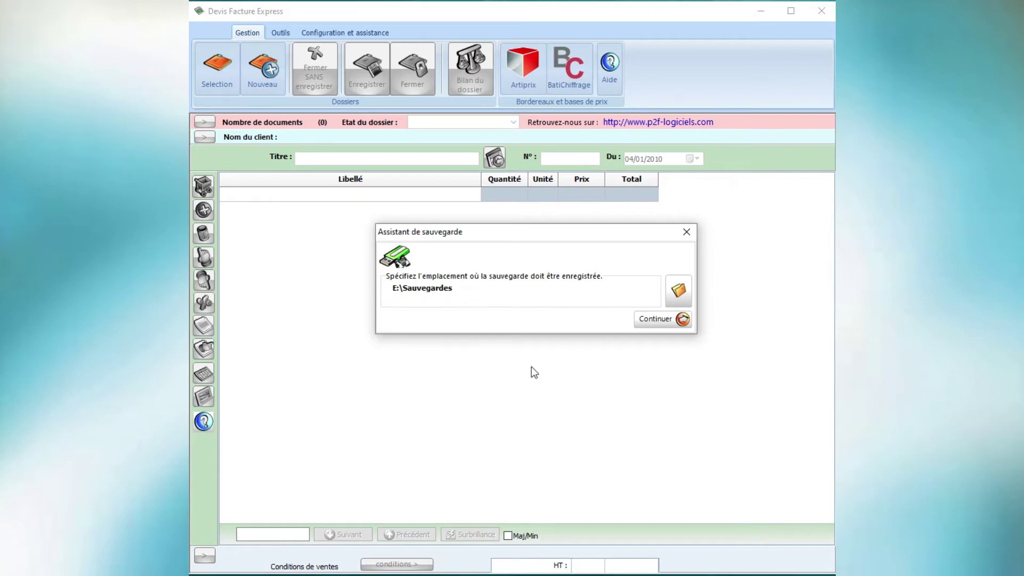
# Run the backup under the proposed file name Sauvegarde_DFE_2020_07_14_16_56 and close the backup assistant.
pyautogui.click(657, 319)
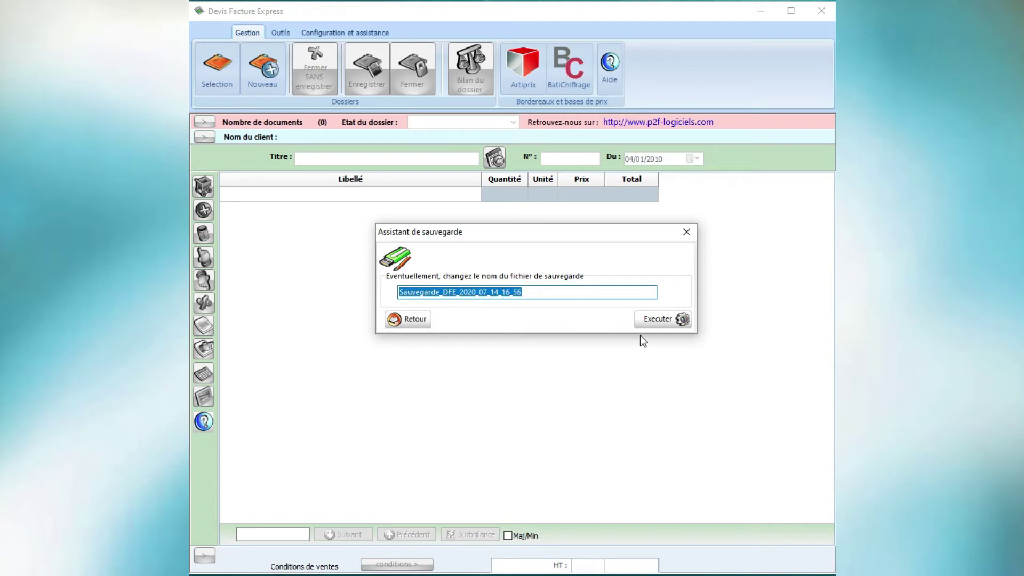
pyautogui.click(661, 324)
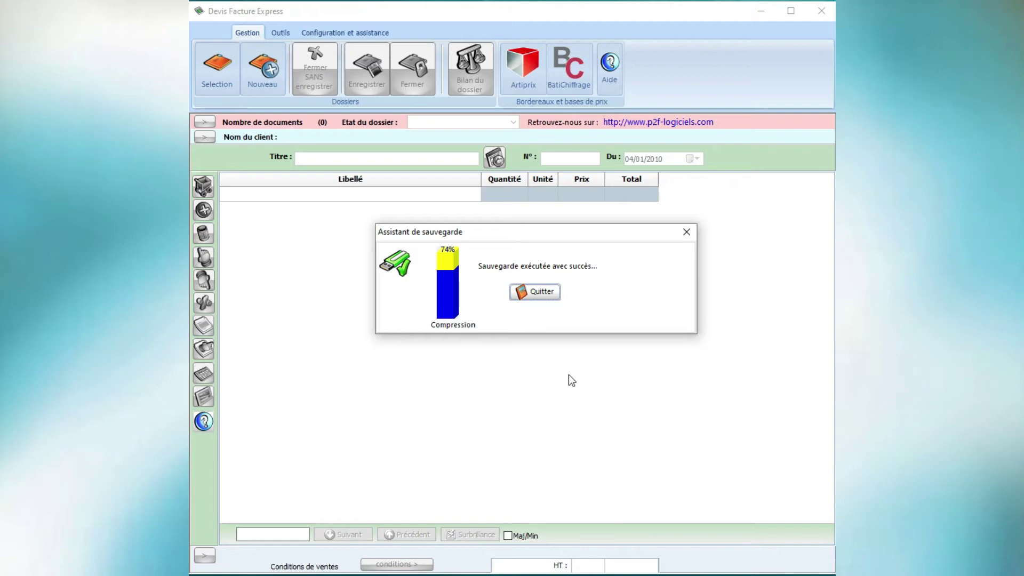
pyautogui.click(544, 299)
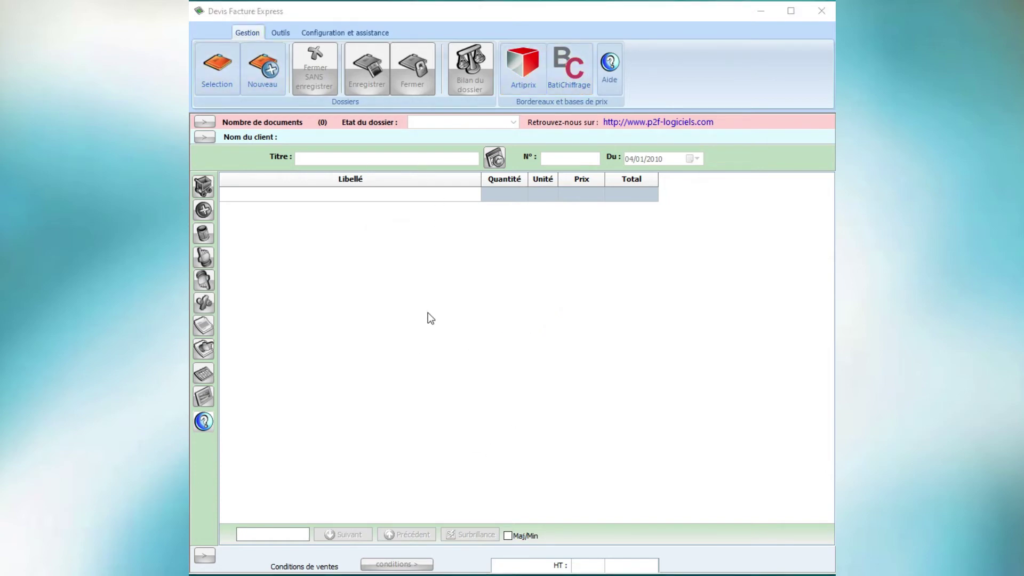
# Switch to File Explorer and check the Sauvegardes folder on Data1 (E:) for the backup file.
pyautogui.click(247, 575)
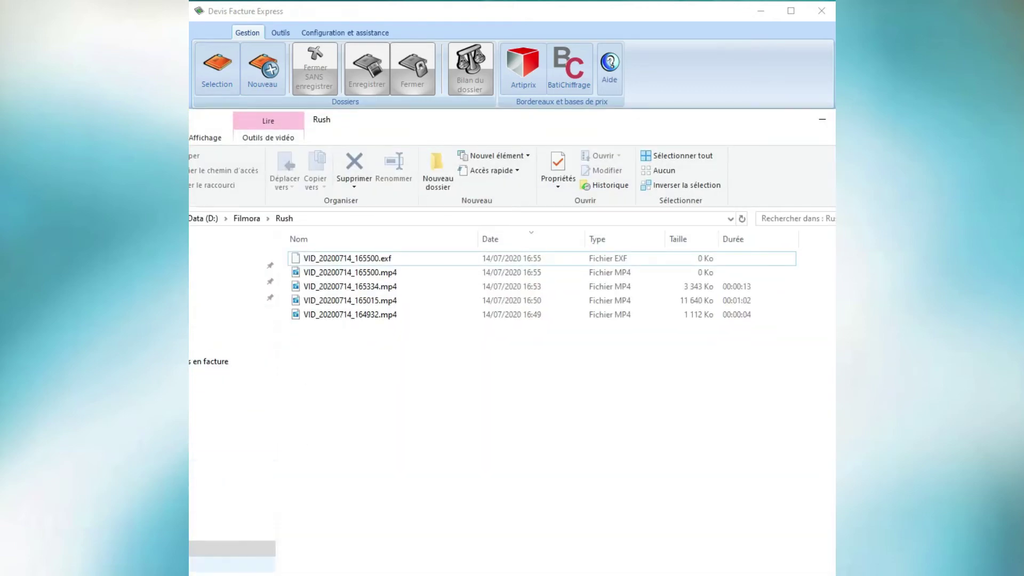
pyautogui.click(235, 564)
pyautogui.doubleClick(439, 508)
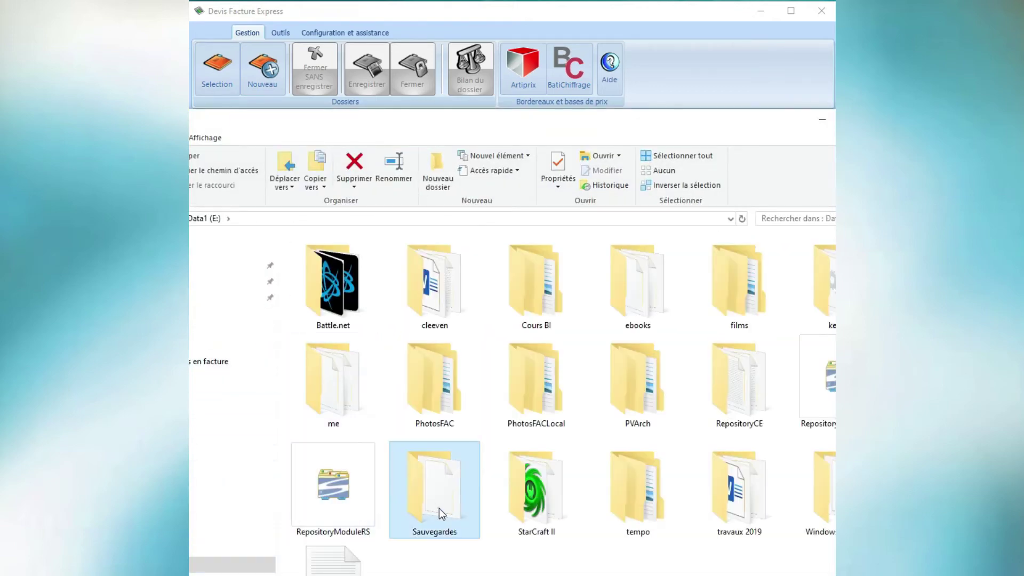
pyautogui.click(399, 258)
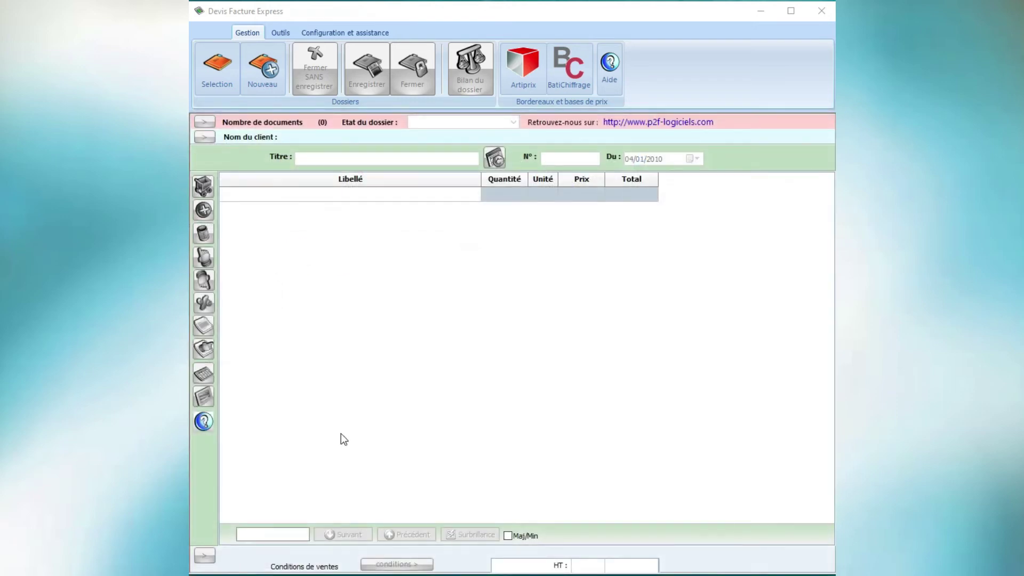
# Open the backup assistant manually to view its backup location, and close it without running a backup.
pyautogui.click(287, 33)
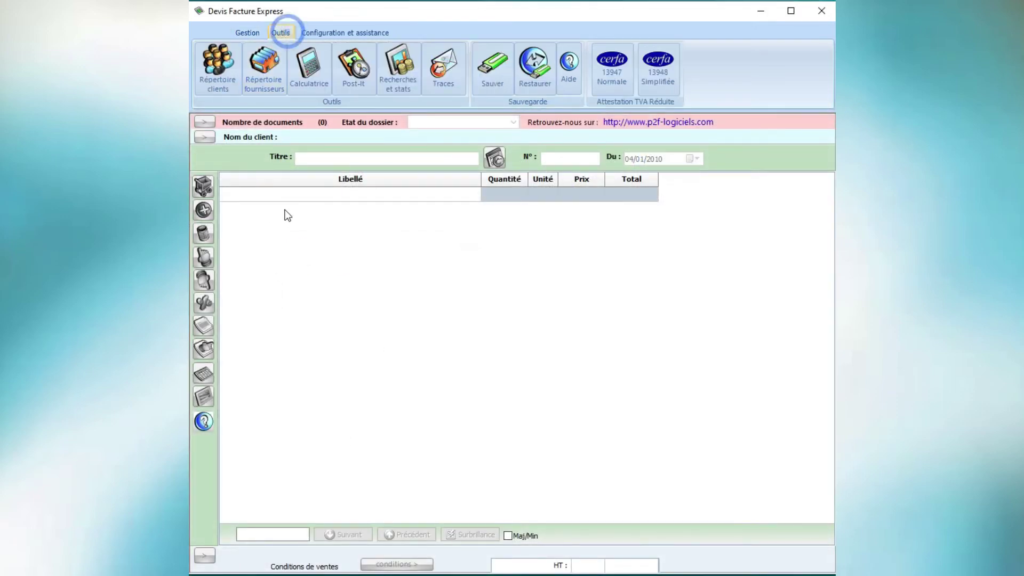
pyautogui.click(495, 81)
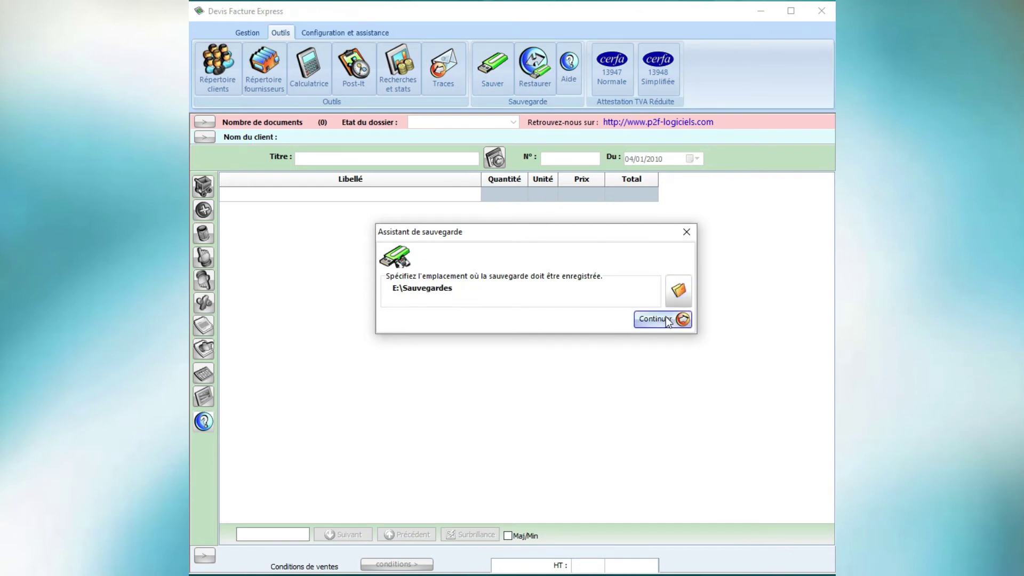
pyautogui.click(686, 232)
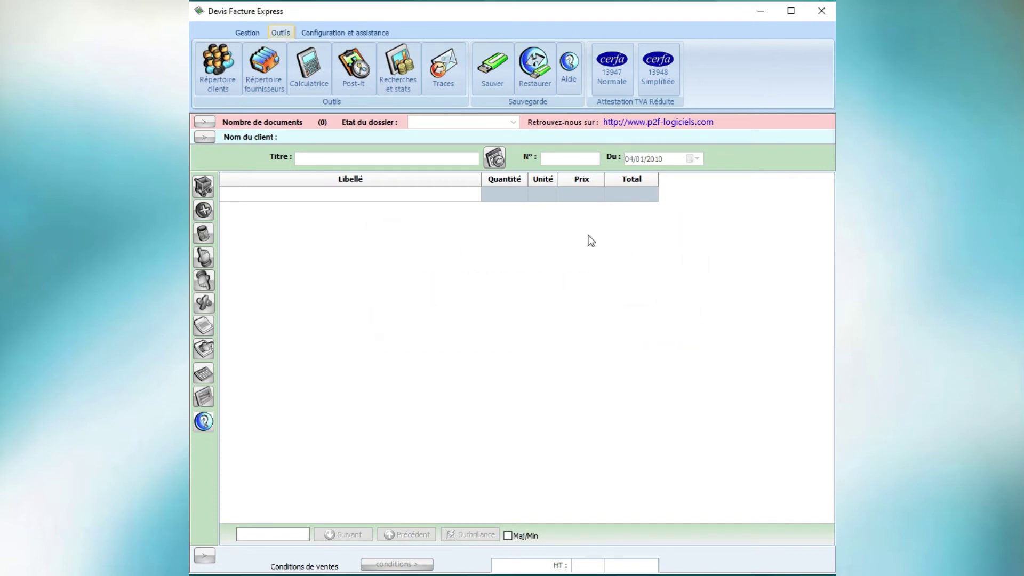
# Open the online backup help page, read through the "Faire une sauvegarde" instructions and close the browser.
pyautogui.click(570, 78)
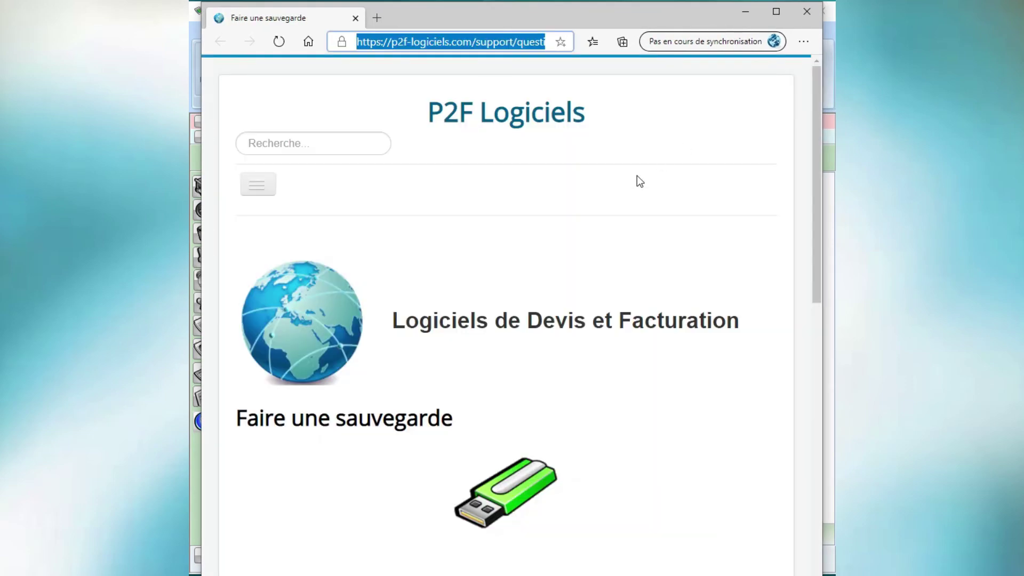
pyautogui.scroll(-3, 627, 191)
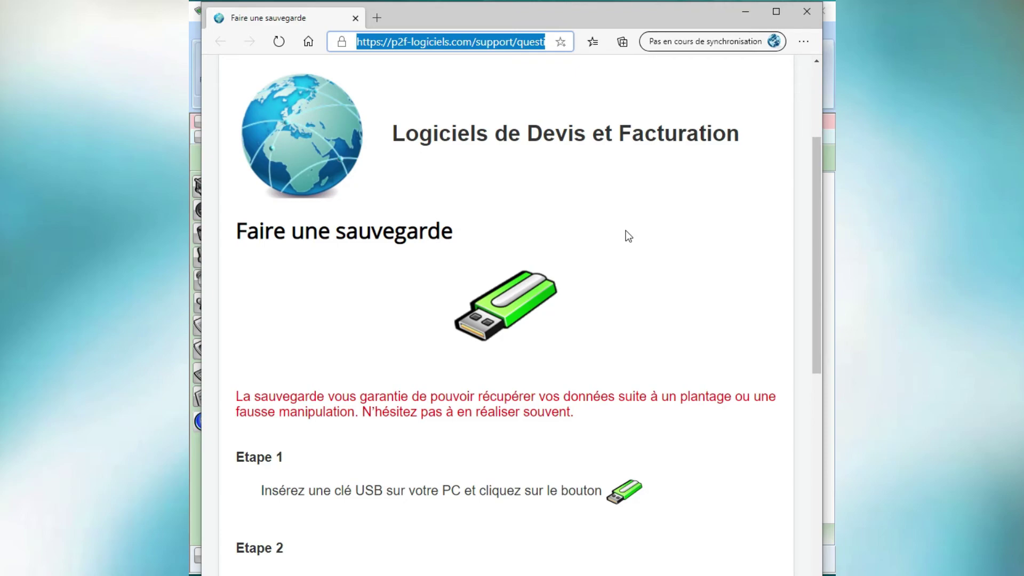
pyautogui.scroll(-12, 626, 230)
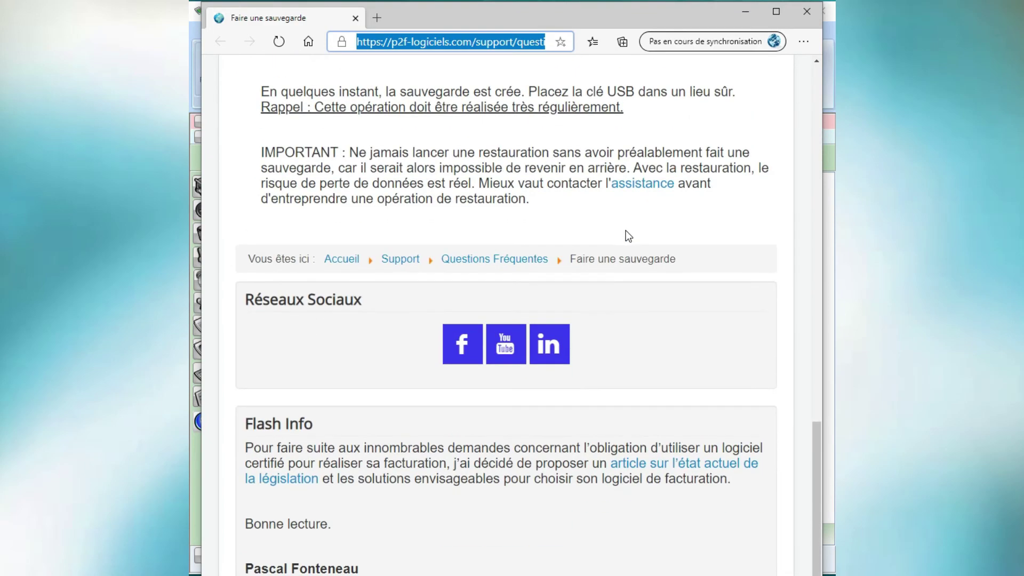
pyautogui.scroll(15, 626, 231)
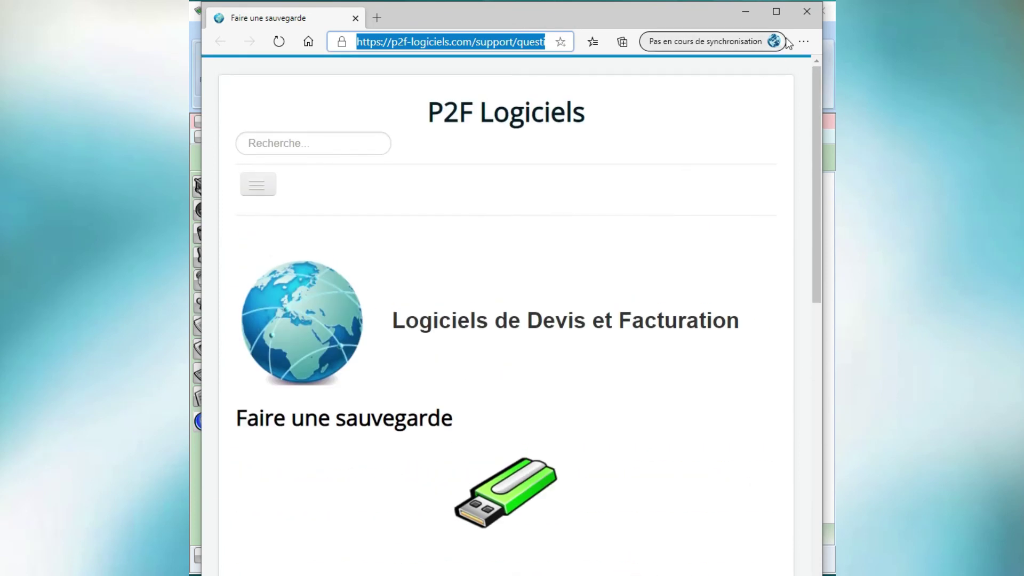
pyautogui.click(808, 16)
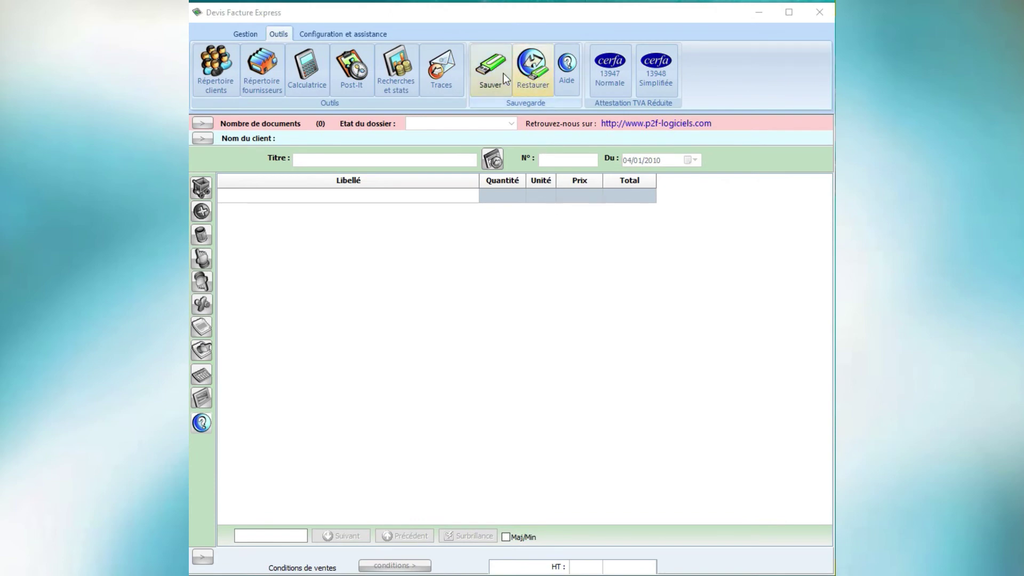
# Start the restore assistant and load the backup file Sauvegarde_DFE_2020_07_14_16_56.P2F from E:\Sauvegardes.
pyautogui.click(539, 86)
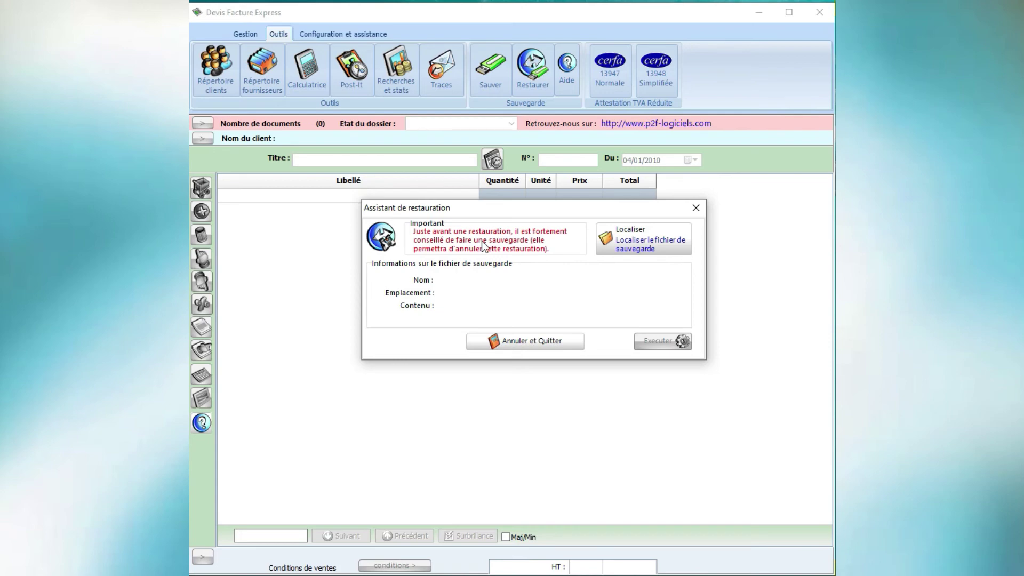
pyautogui.click(648, 244)
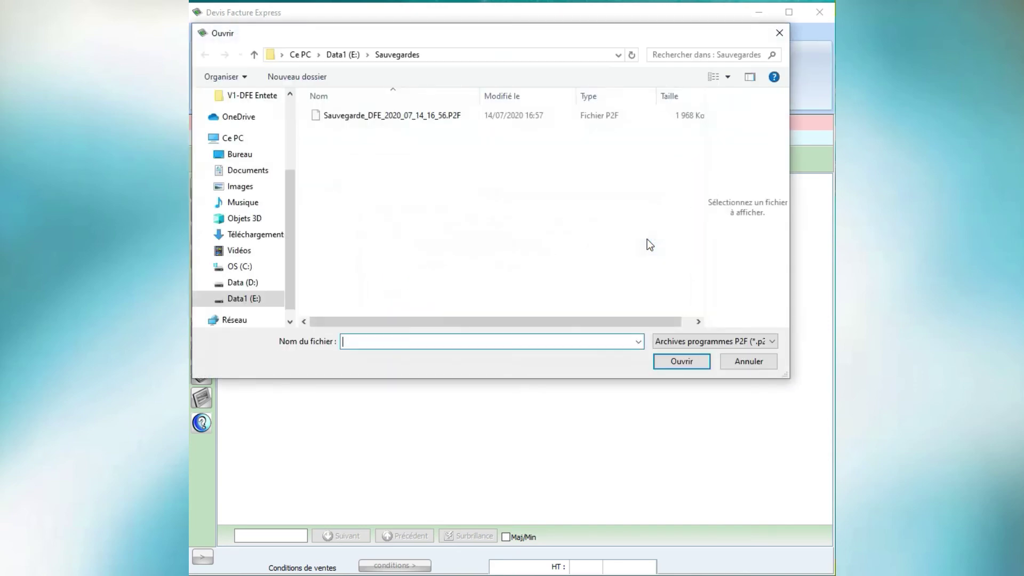
pyautogui.click(392, 116)
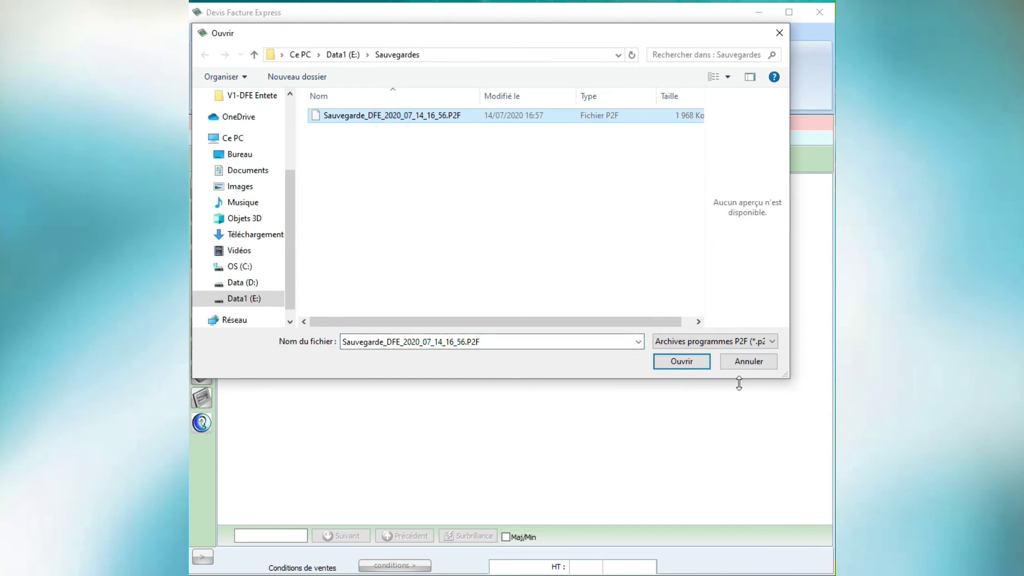
pyautogui.click(687, 365)
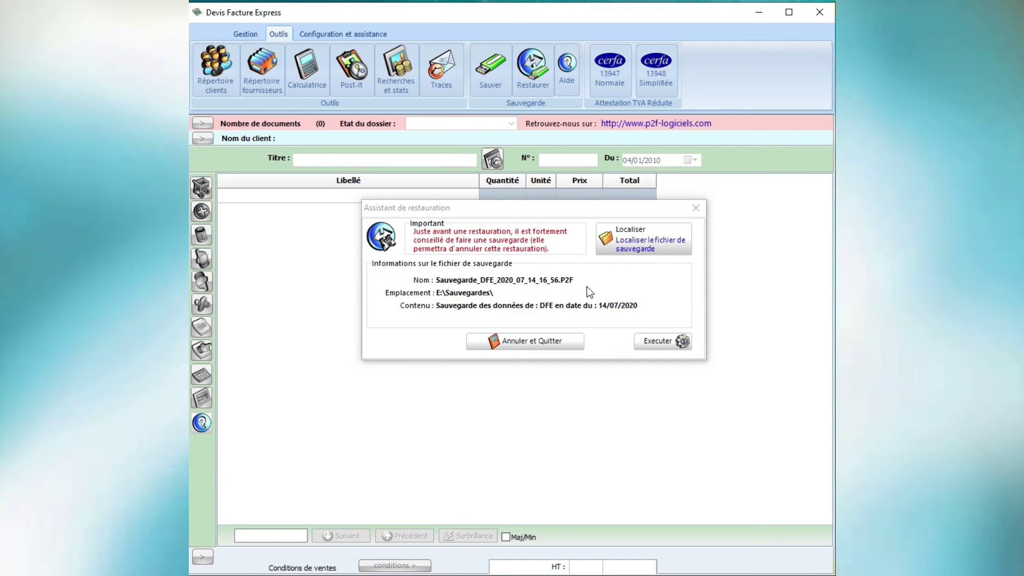
# Execute the restoration, quit so the program can be relaunched, and decline the backup reminder at startup.
pyautogui.click(656, 344)
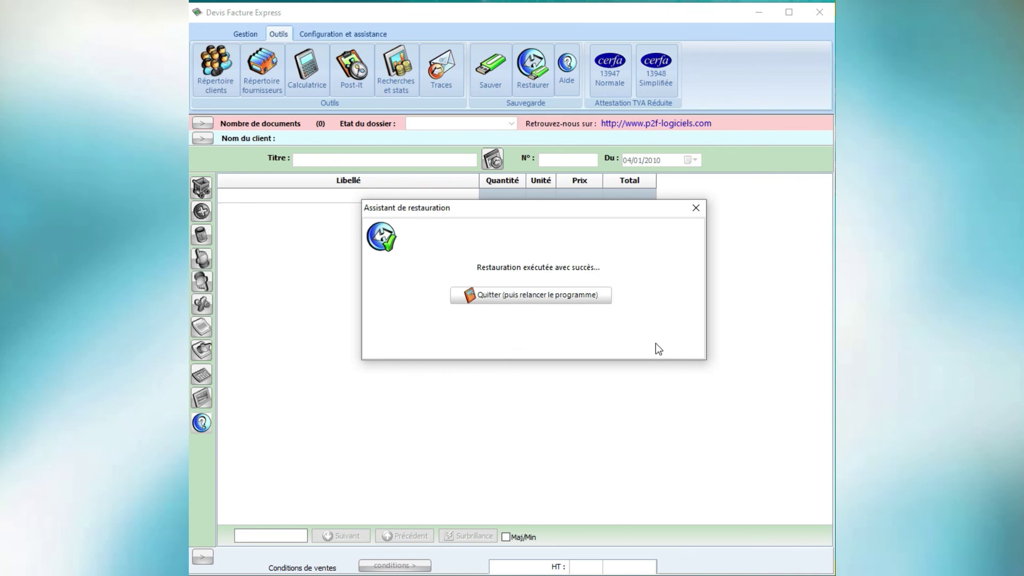
pyautogui.click(558, 298)
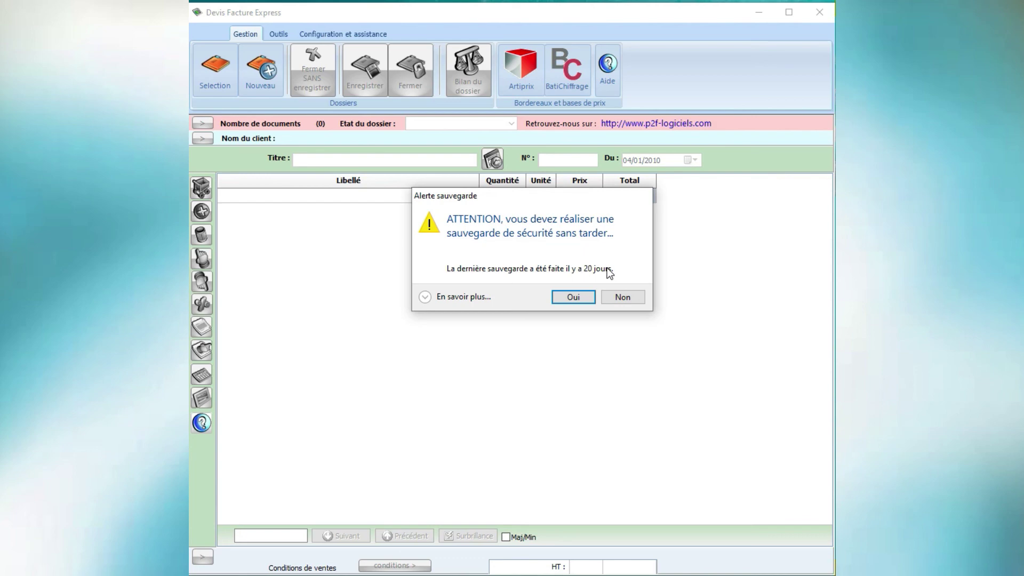
pyautogui.click(623, 297)
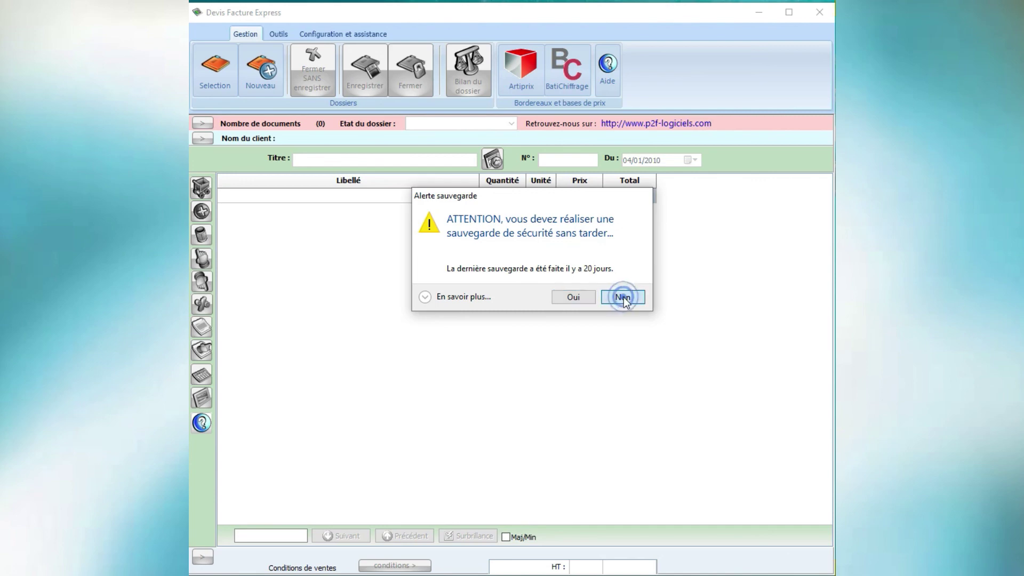